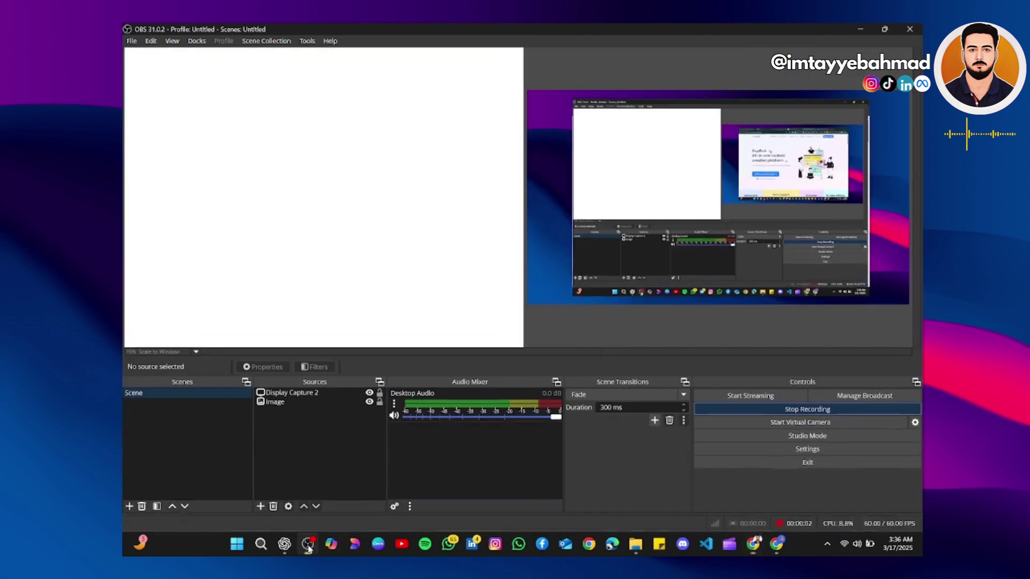
# Step: Switch from OBS to the DupDub login page in the browser and open the account sign-up form
pyautogui.click(309, 546)
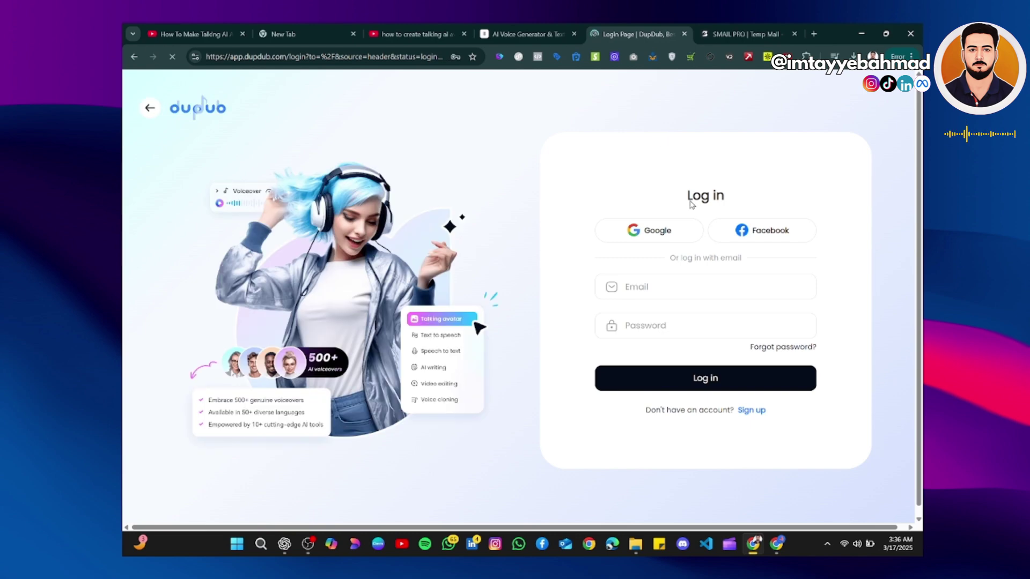
pyautogui.click(751, 410)
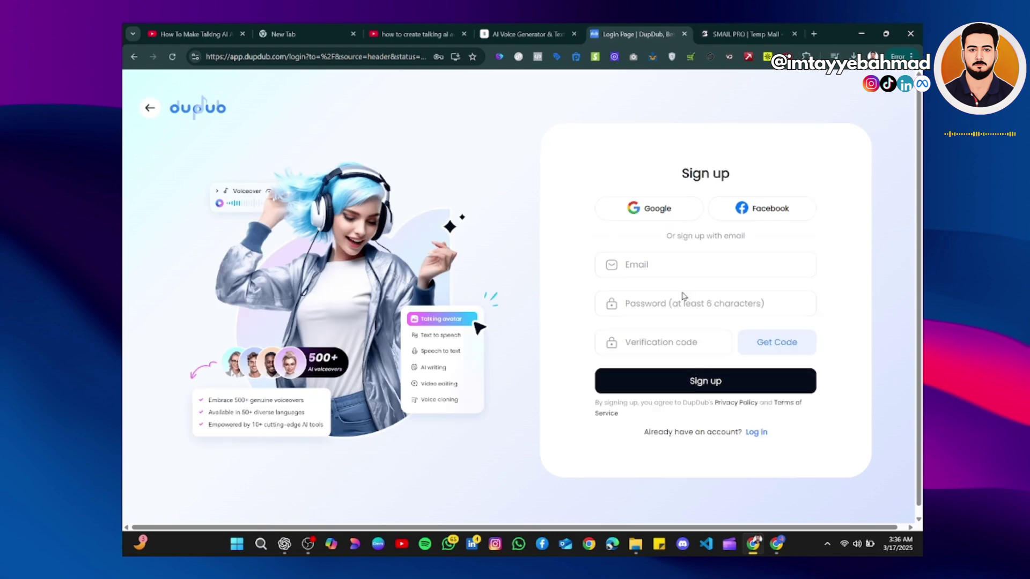
pyautogui.click(642, 265)
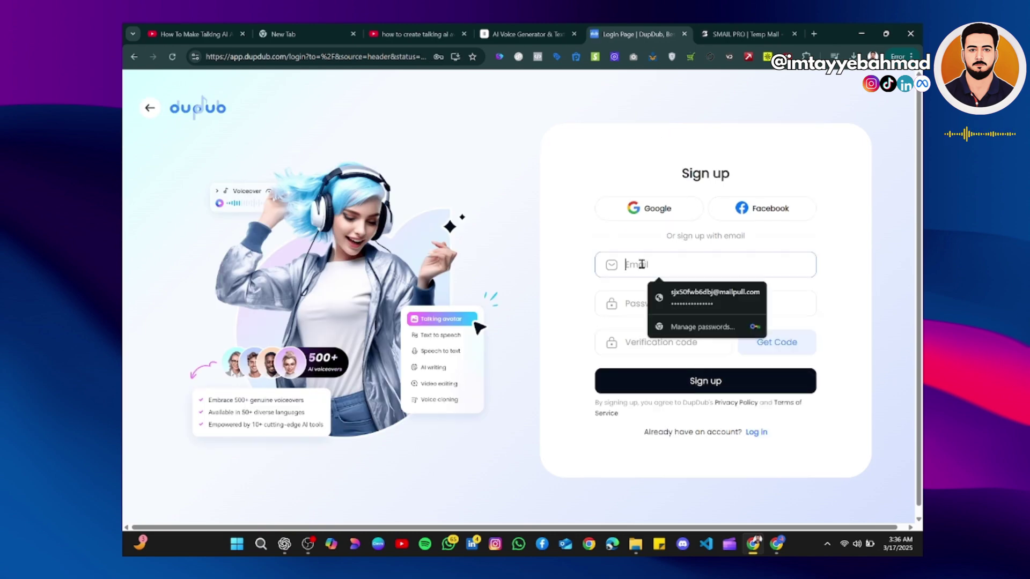
# Step: Generate a new temporary email address in SMAIL PRO and copy it into the email field of the DupDub sign-up form
pyautogui.click(747, 32)
pyautogui.click(712, 114)
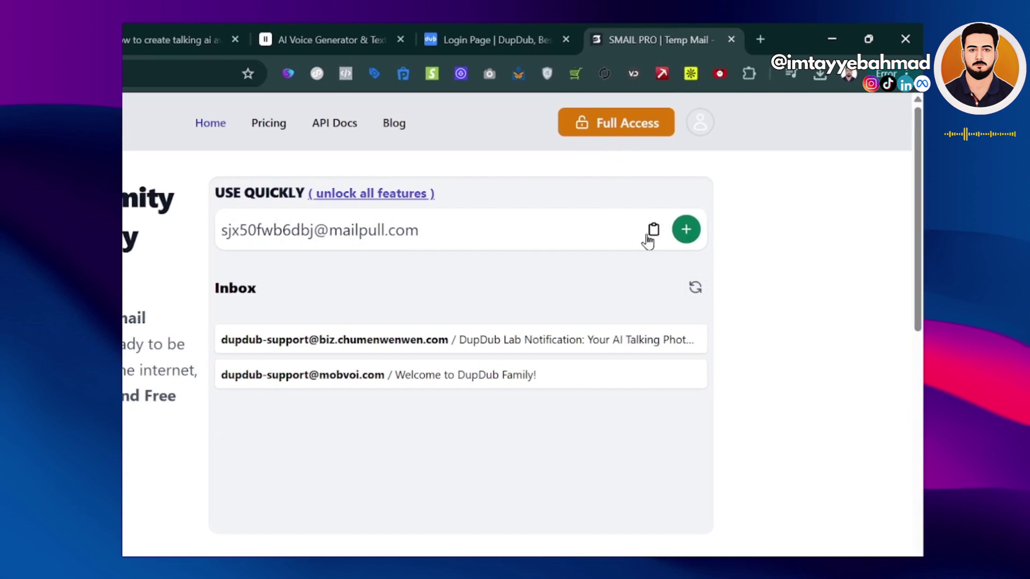
pyautogui.click(678, 234)
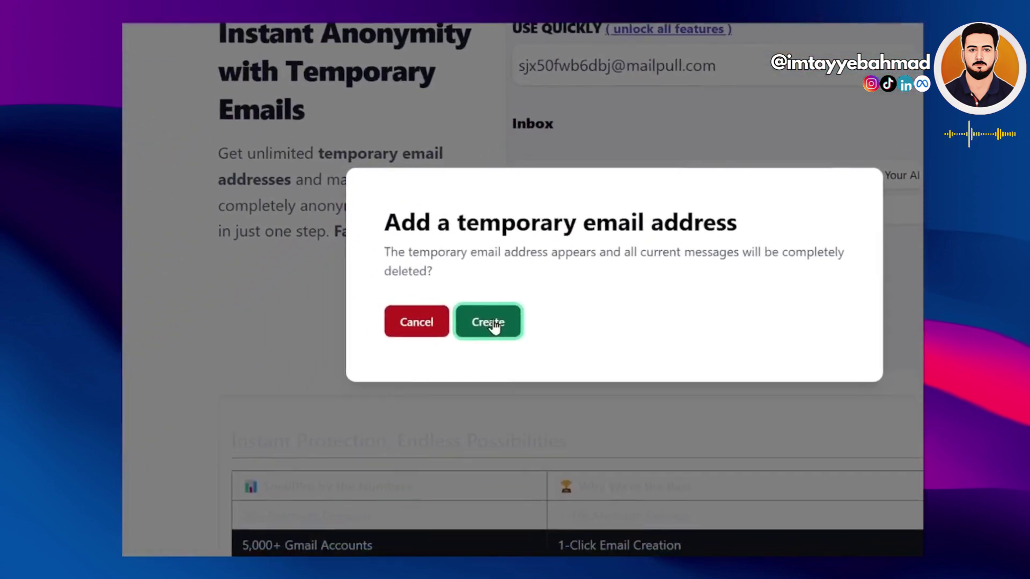
pyautogui.click(190, 486)
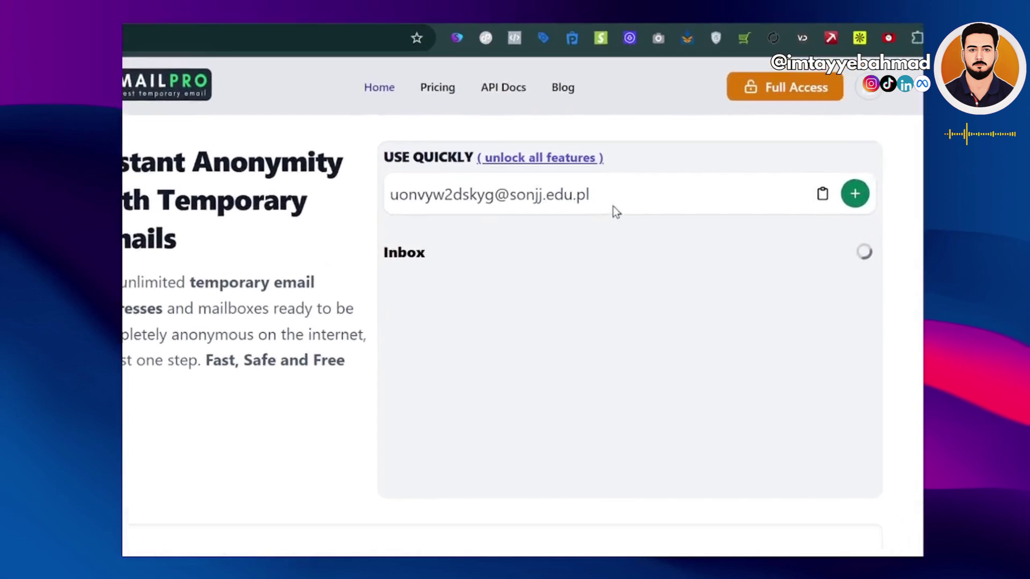
pyautogui.click(655, 230)
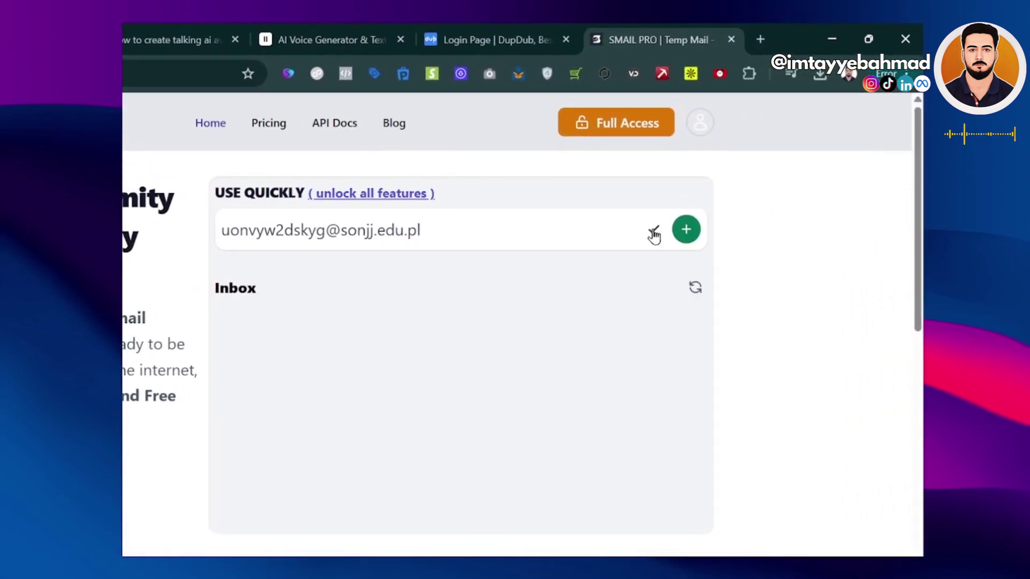
pyautogui.click(484, 40)
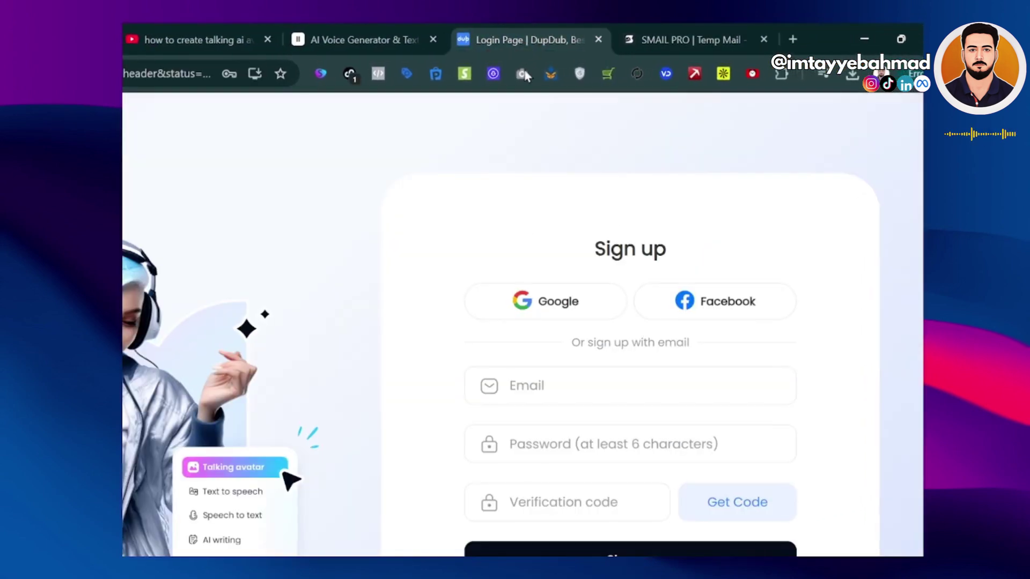
pyautogui.click(576, 386)
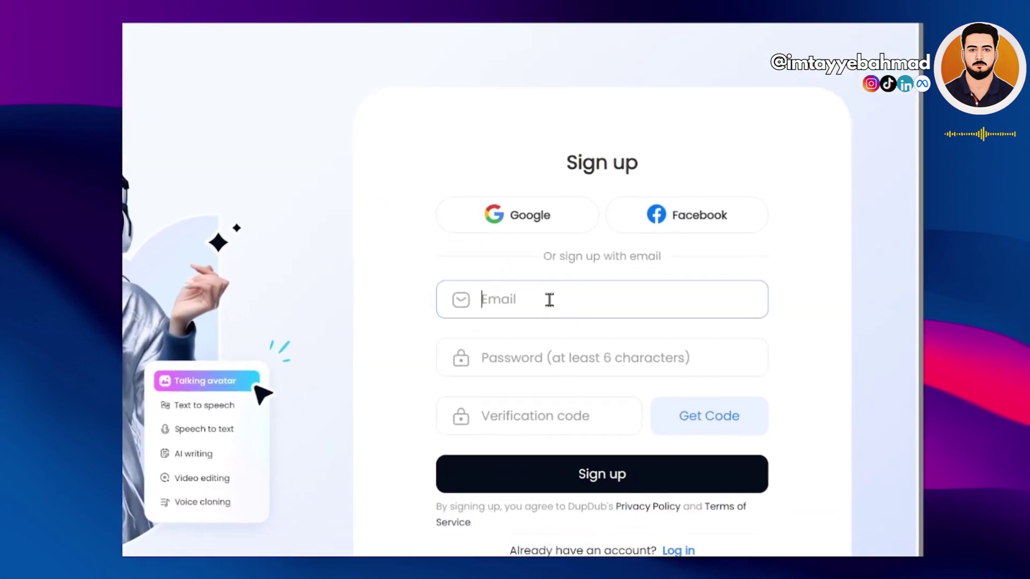
pyautogui.hotkey('ctrl', 'v')
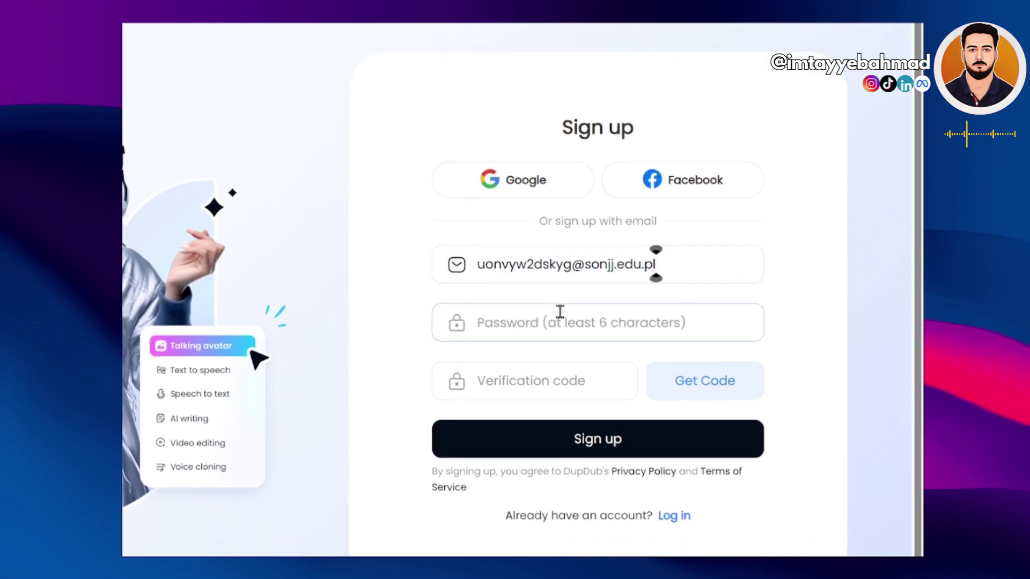
# Step: Fill the sign-up password field with the browser's suggested strong password and request a verification code
pyautogui.scroll(-1, 560, 311)
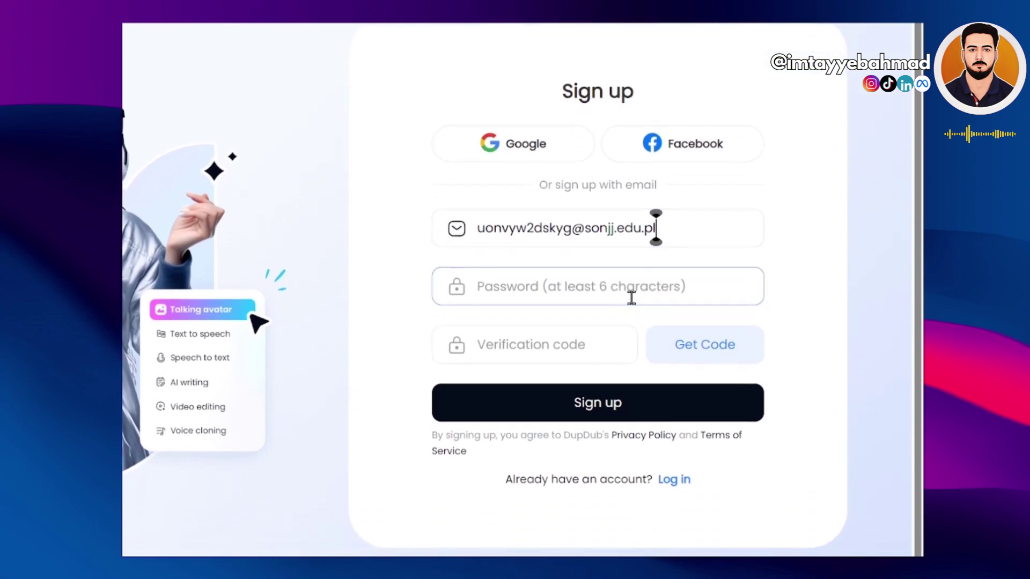
pyautogui.click(609, 287)
pyautogui.scroll(-1, 697, 289)
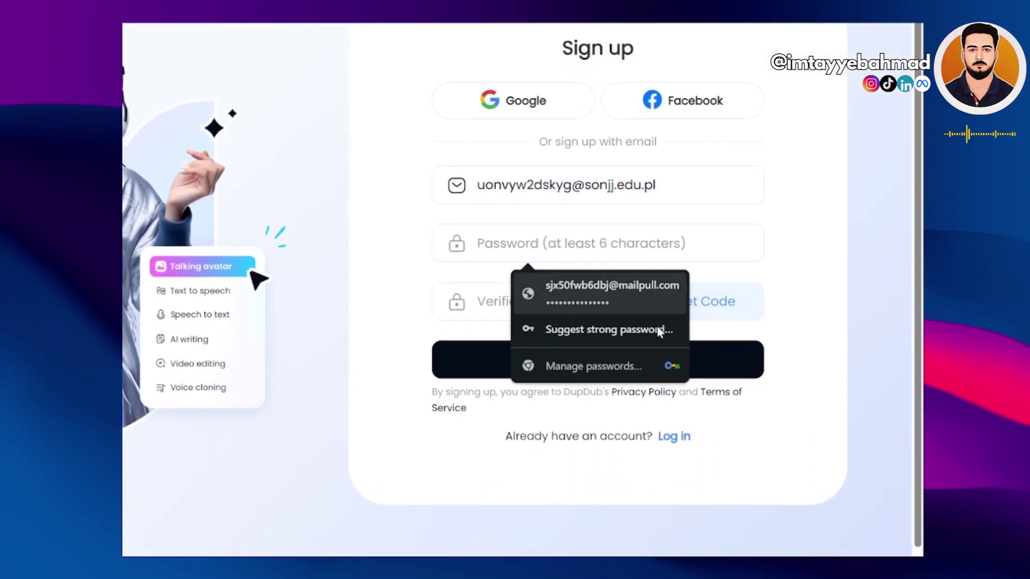
pyautogui.click(657, 330)
pyautogui.click(800, 325)
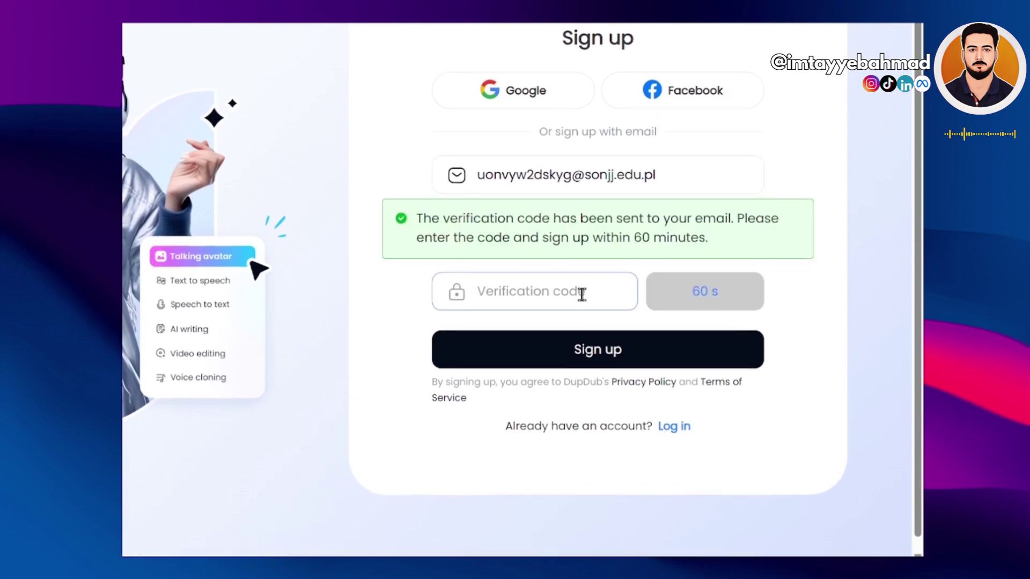
# Step: Check the SMAIL PRO inbox for the DupDub verification email, refreshing it several times
pyautogui.click(645, 36)
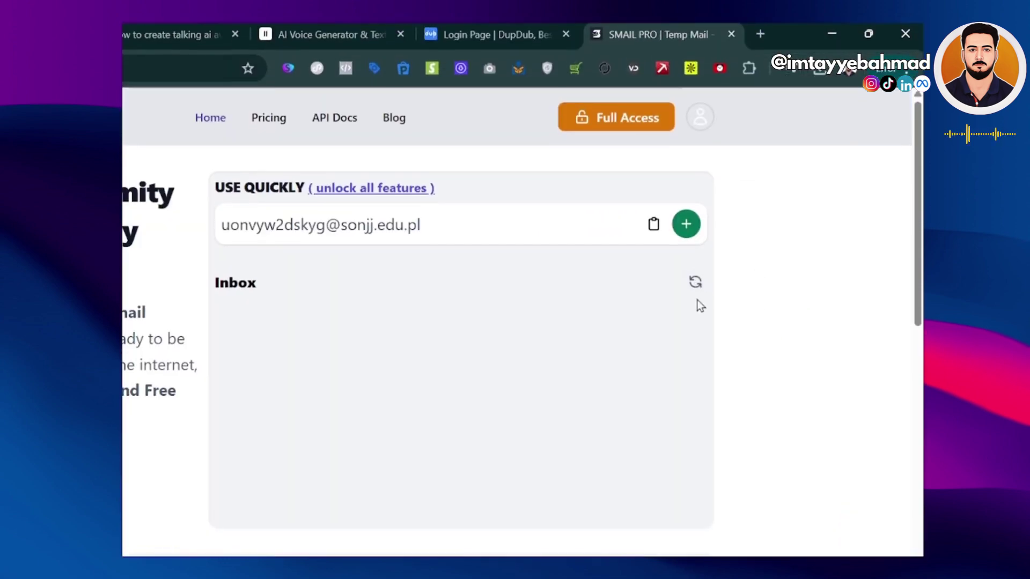
pyautogui.click(695, 284)
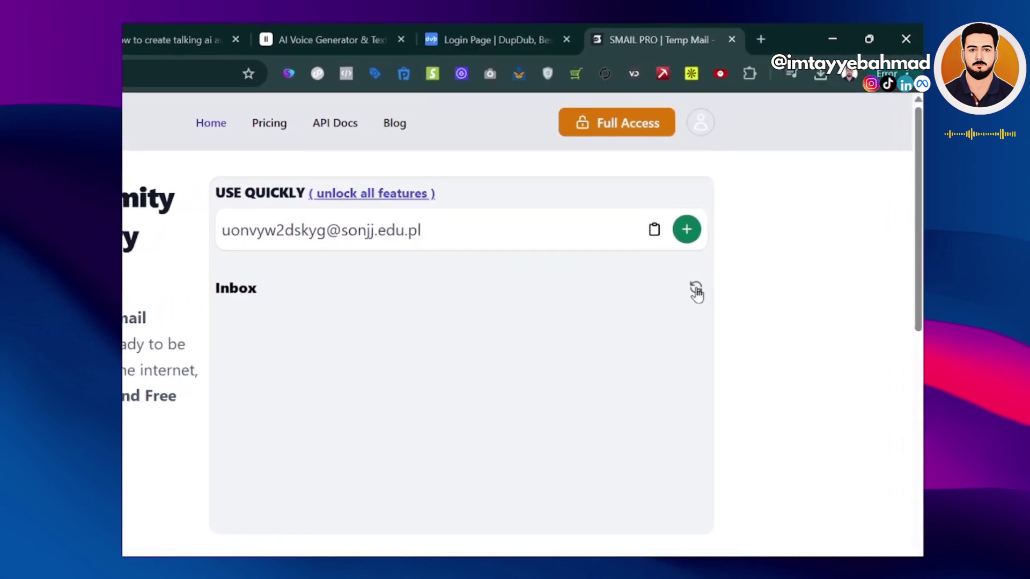
pyautogui.click(700, 287)
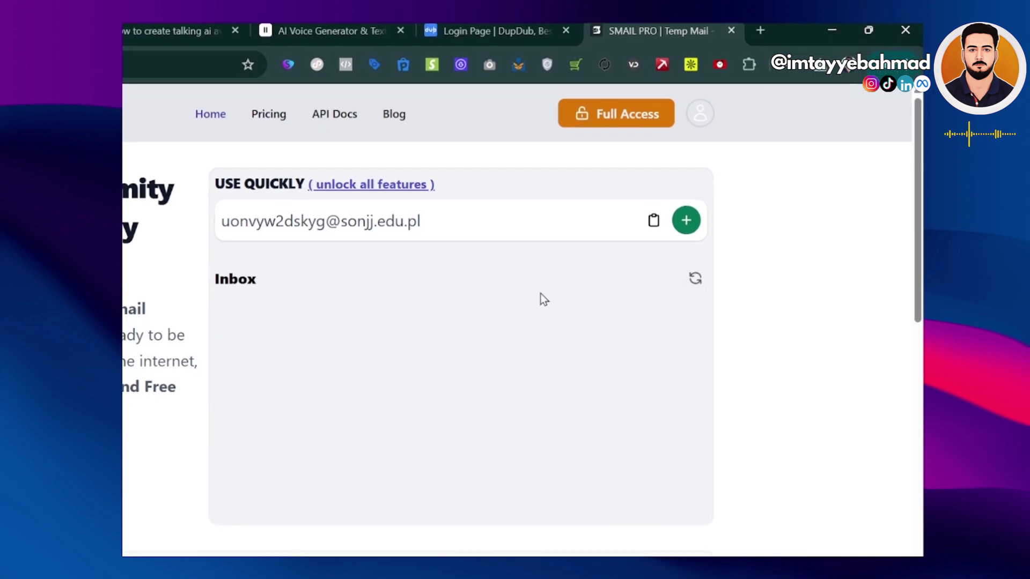
pyautogui.click(483, 35)
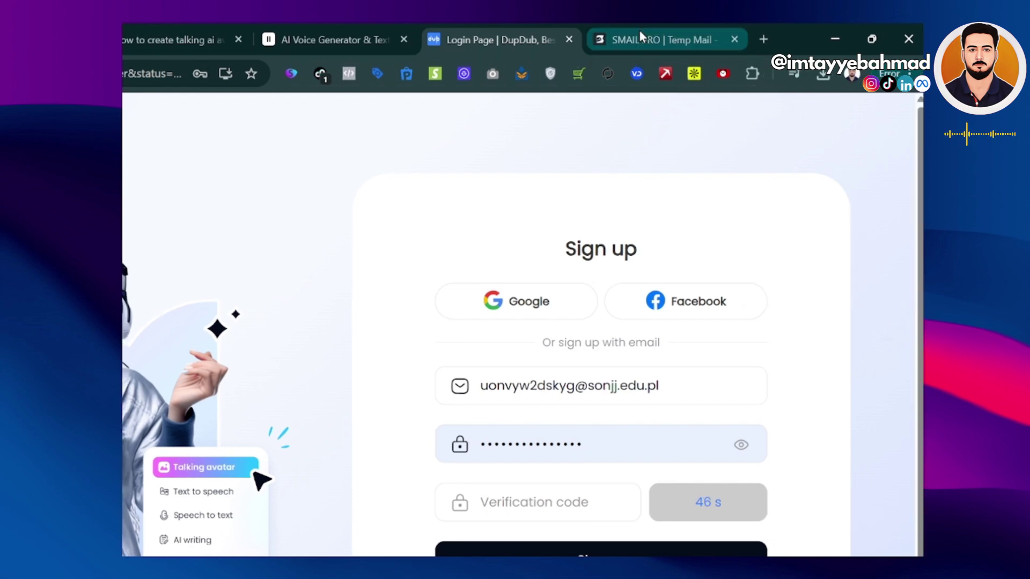
pyautogui.click(640, 33)
pyautogui.click(695, 287)
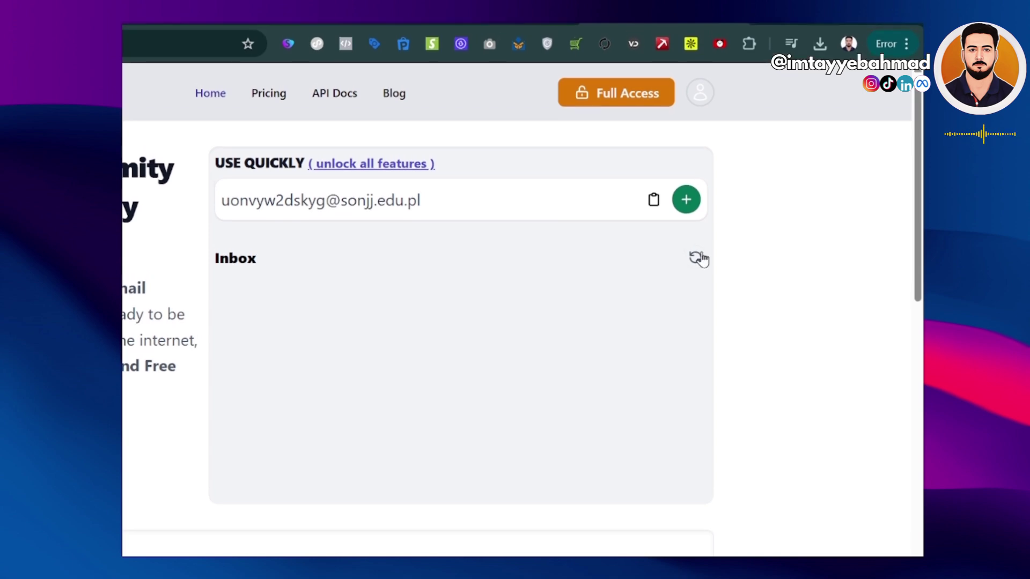
pyautogui.click(696, 258)
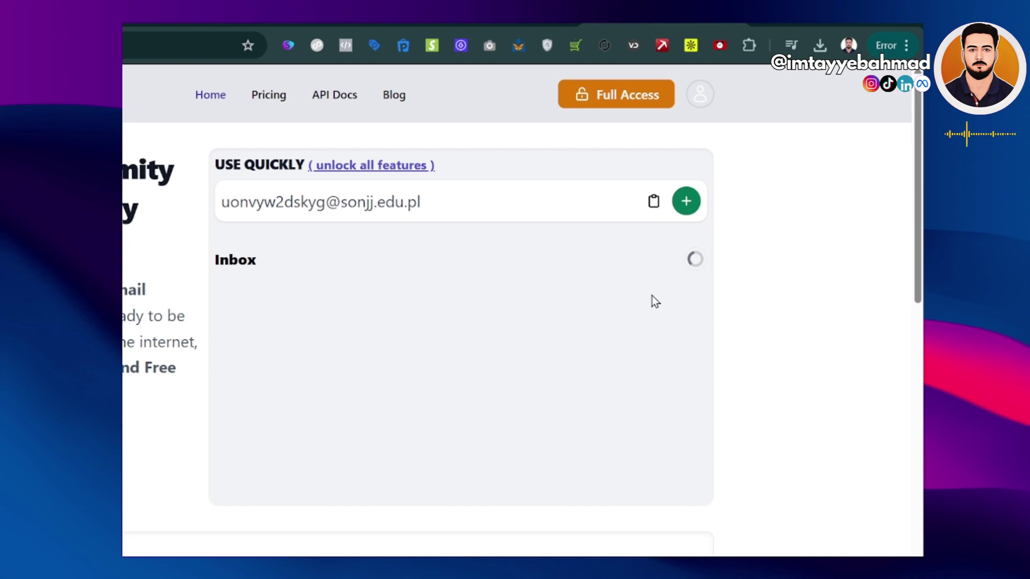
pyautogui.click(698, 270)
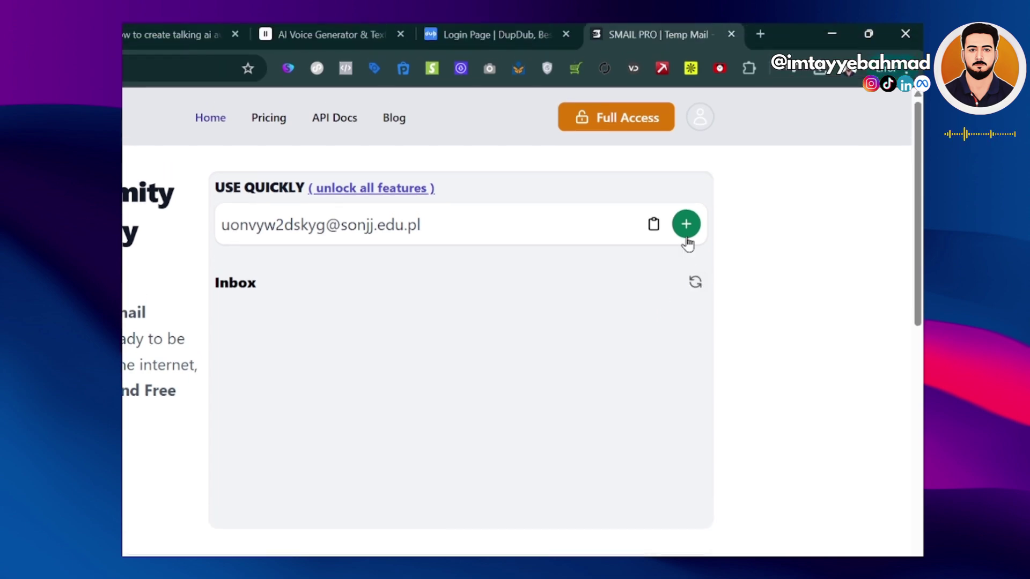
# Step: Create another temporary email address and replace the email in the DupDub sign-up form with it
pyautogui.click(686, 238)
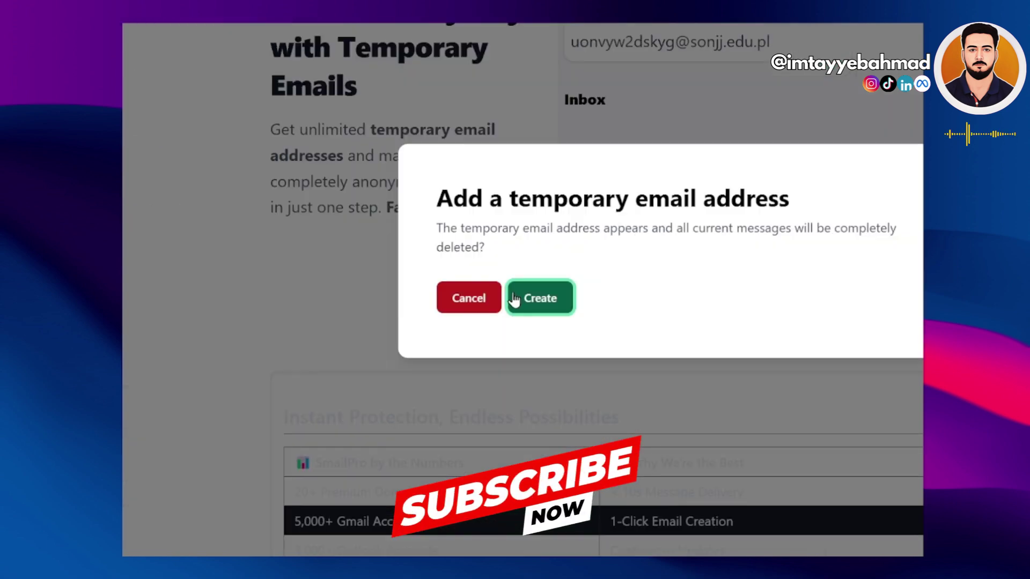
pyautogui.click(515, 297)
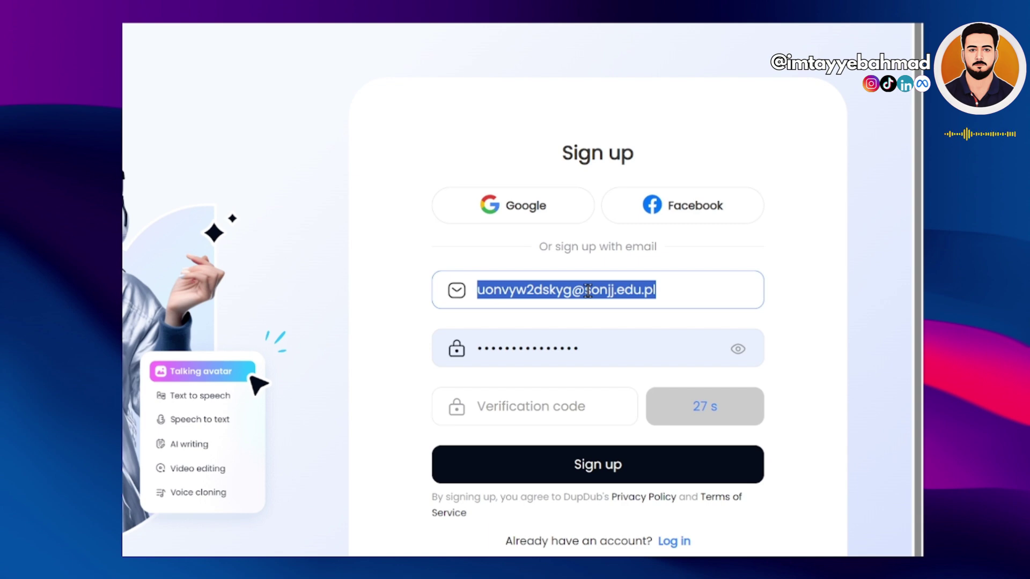
pyautogui.hotkey('ctrl', 'v')
pyautogui.scroll(-1, 588, 290)
pyautogui.click(568, 348)
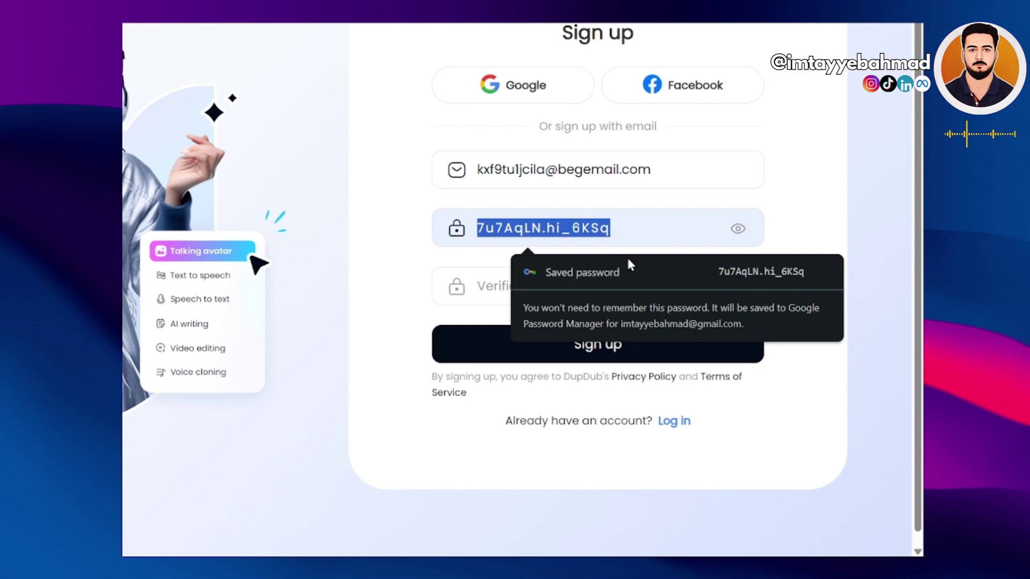
# Step: Enter a newly requested verification code in the sign-up form and submit the registration
pyautogui.click(704, 290)
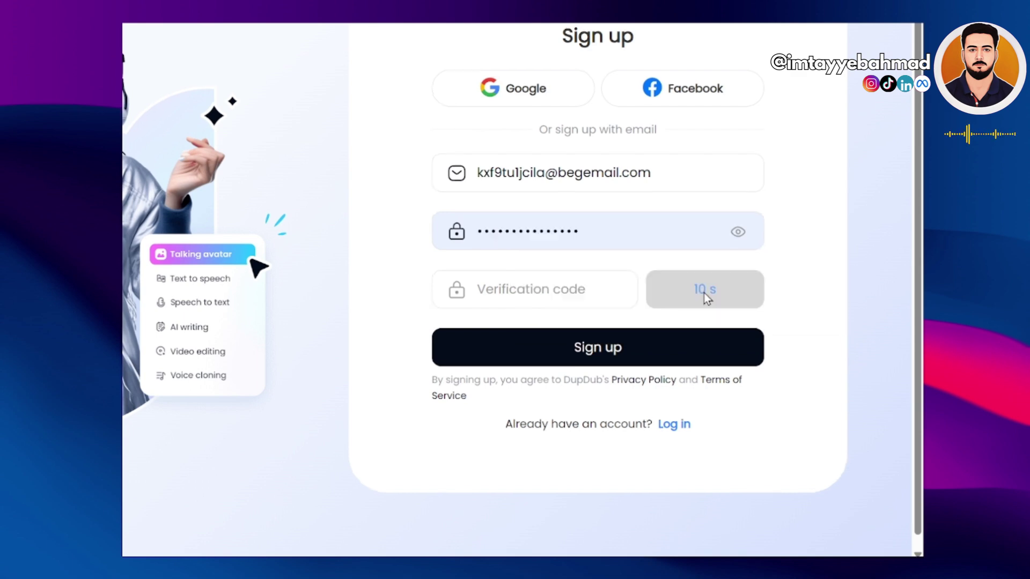
pyautogui.scroll(3, 704, 293)
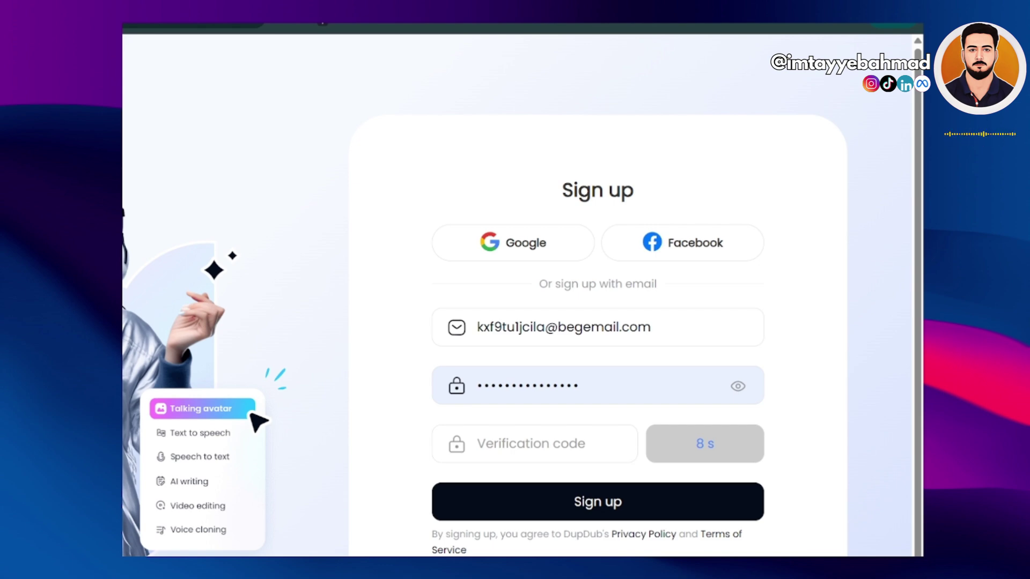
pyautogui.scroll(-3, 681, 298)
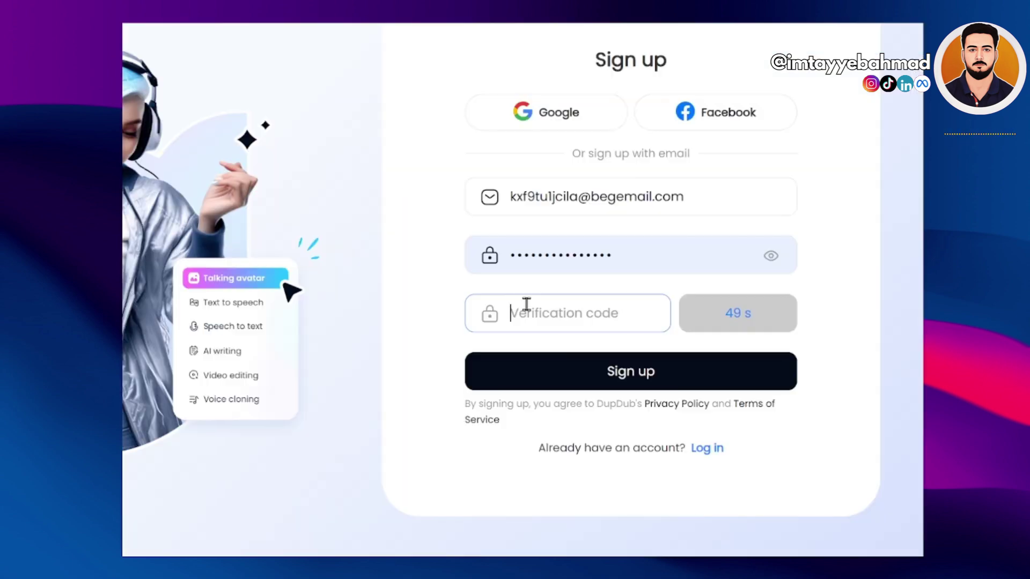
pyautogui.hotkey('ctrl', 'v')
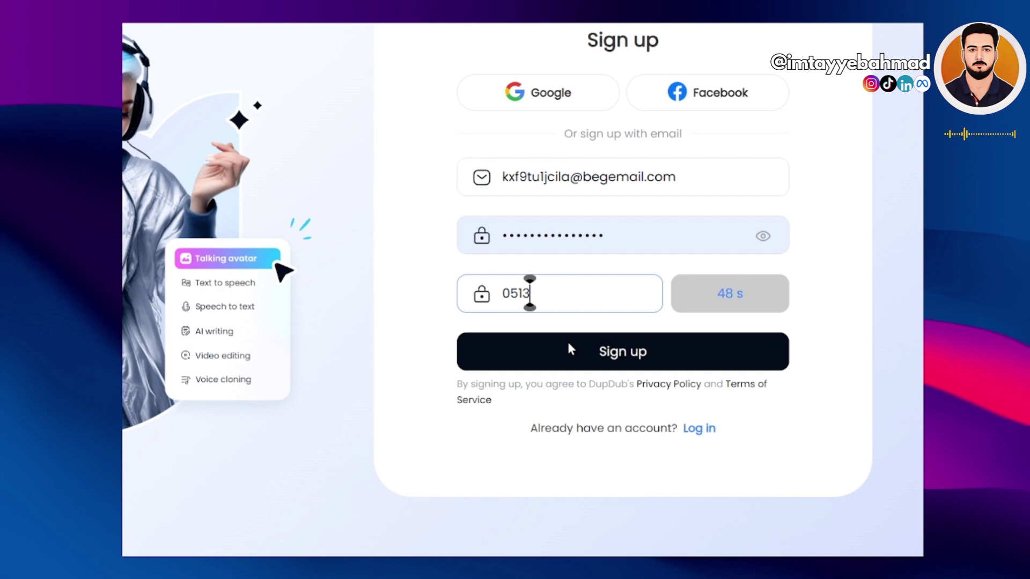
pyautogui.click(568, 346)
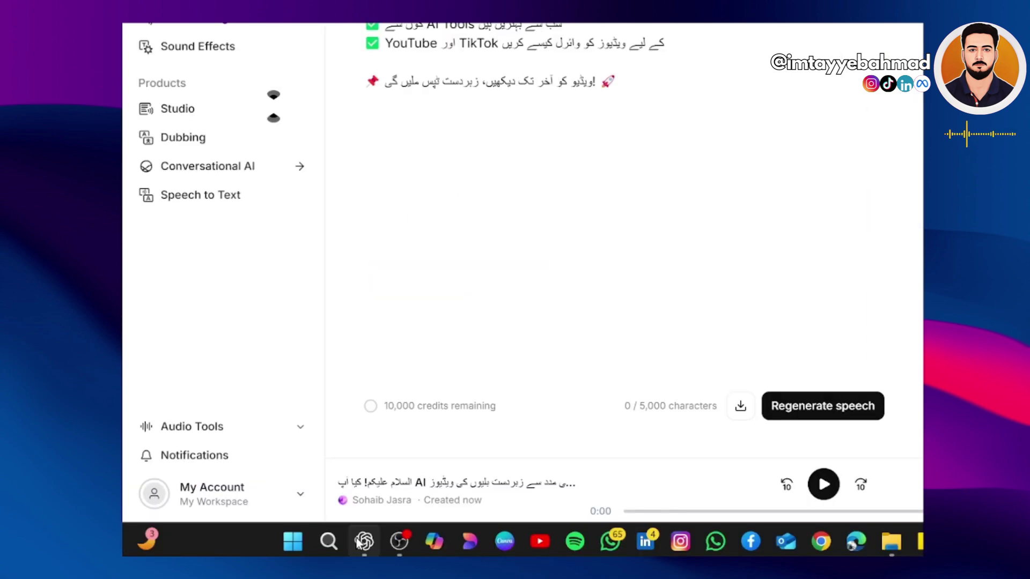
# Step: Copy the Roman Urdu intro script from ChatGPT into ElevenLabs Text to Speech, replacing the old text and leaving out the emojis
pyautogui.click(360, 541)
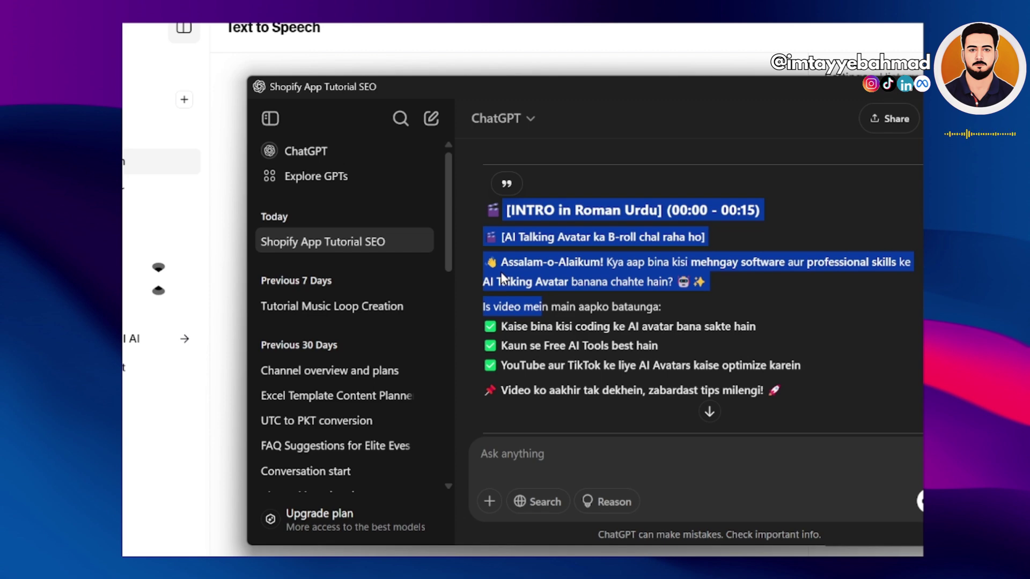
pyautogui.moveTo(500, 272); pyautogui.dragTo(790, 439)
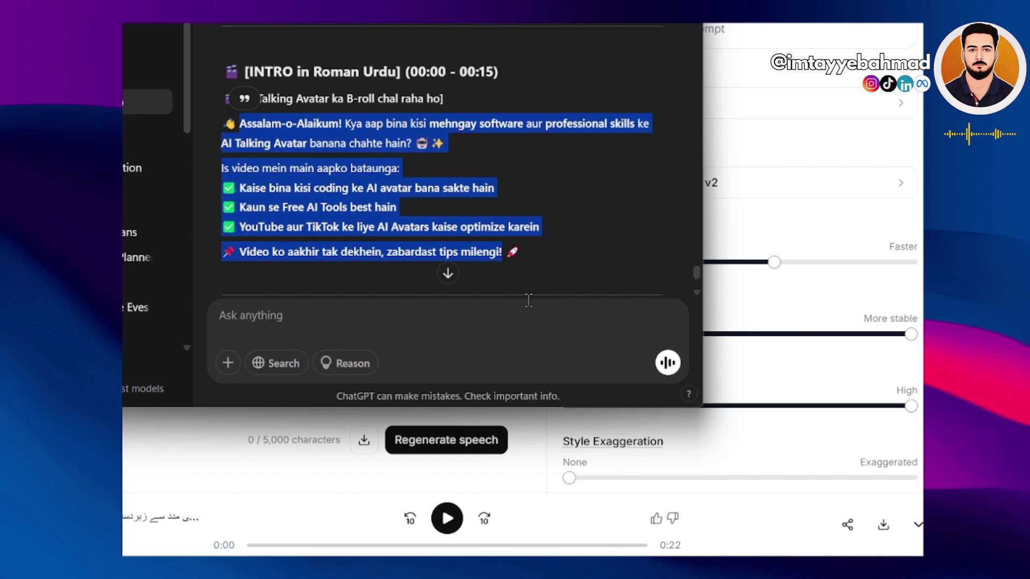
pyautogui.hotkey('ctrl', 'v')
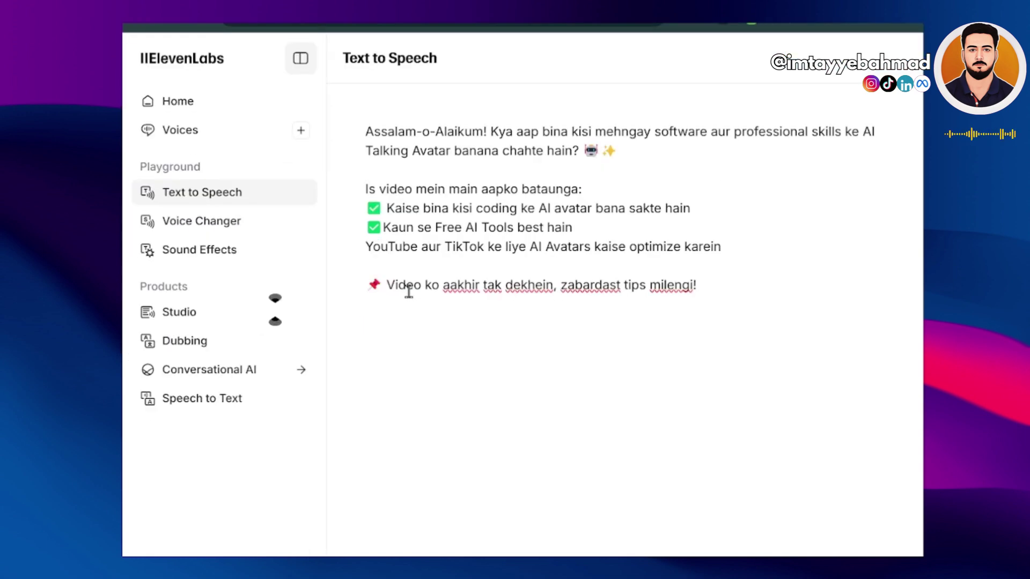
pyautogui.hotkey('ctrl', 'z')
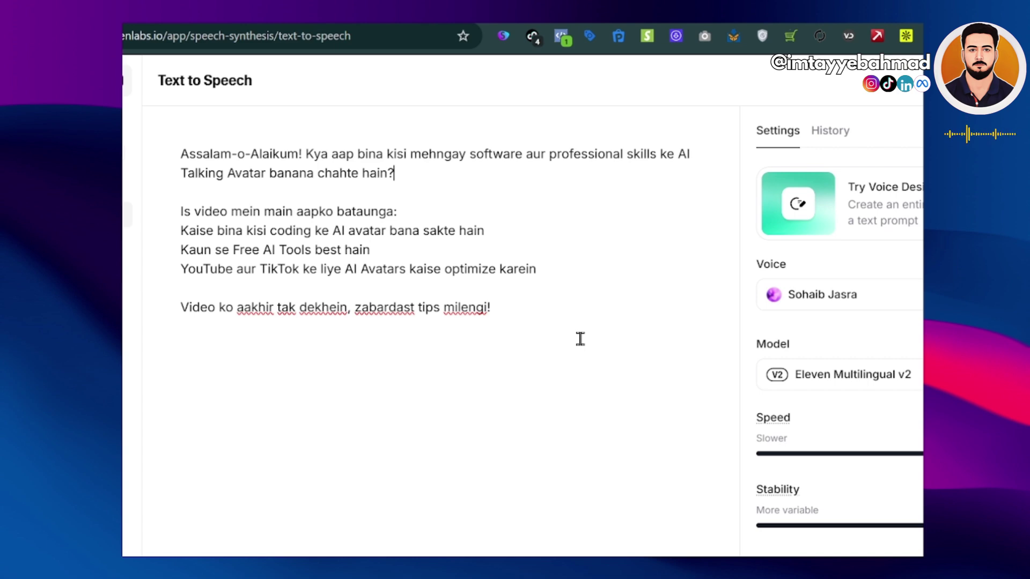
pyautogui.click(524, 403)
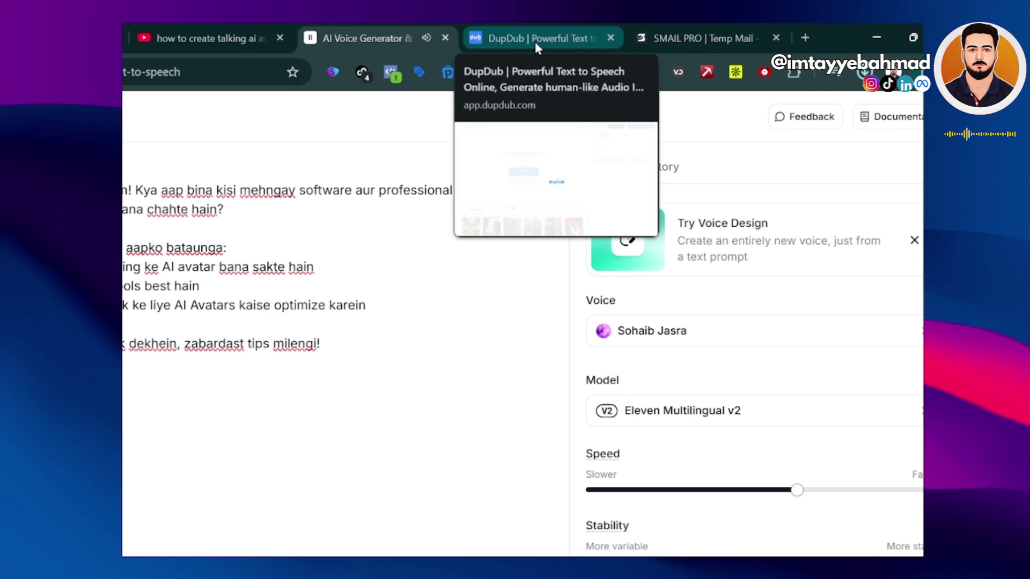
# Step: Switch to DupDub and upload today's ElevenLabs_2025-03-16T22_41_17 audio file from Downloads as the talking avatar's voice
pyautogui.click(533, 40)
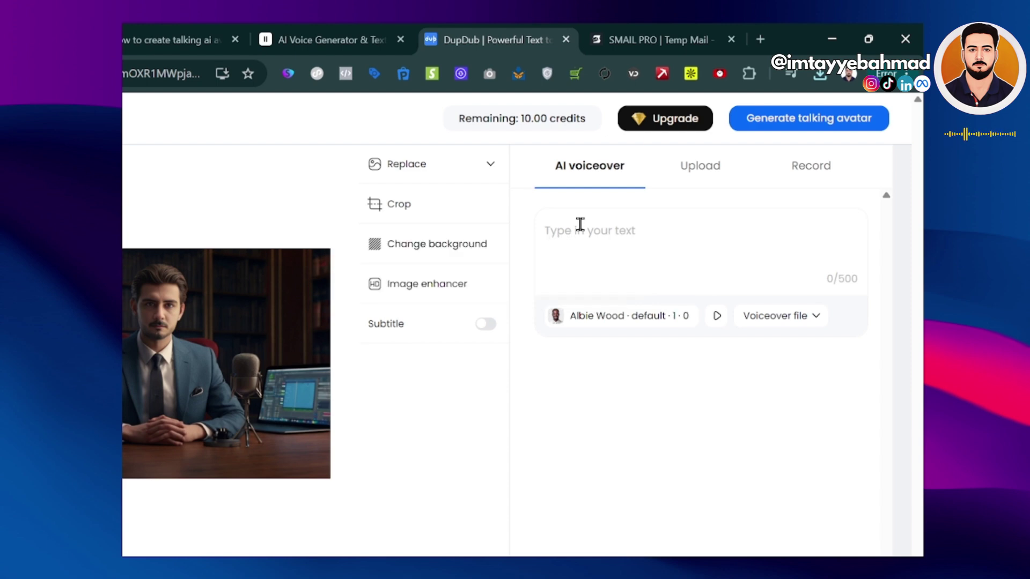
pyautogui.click(700, 165)
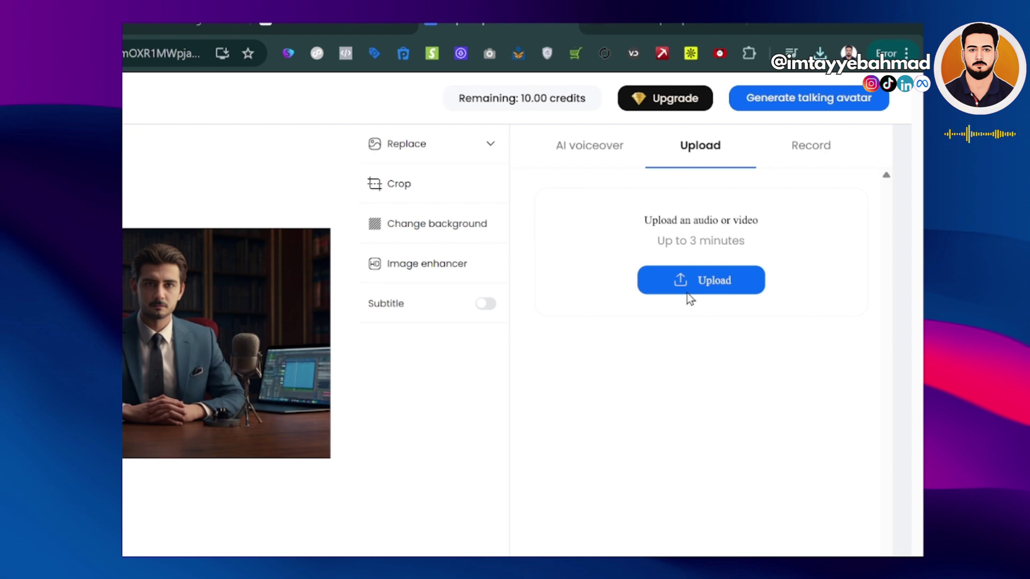
pyautogui.click(692, 282)
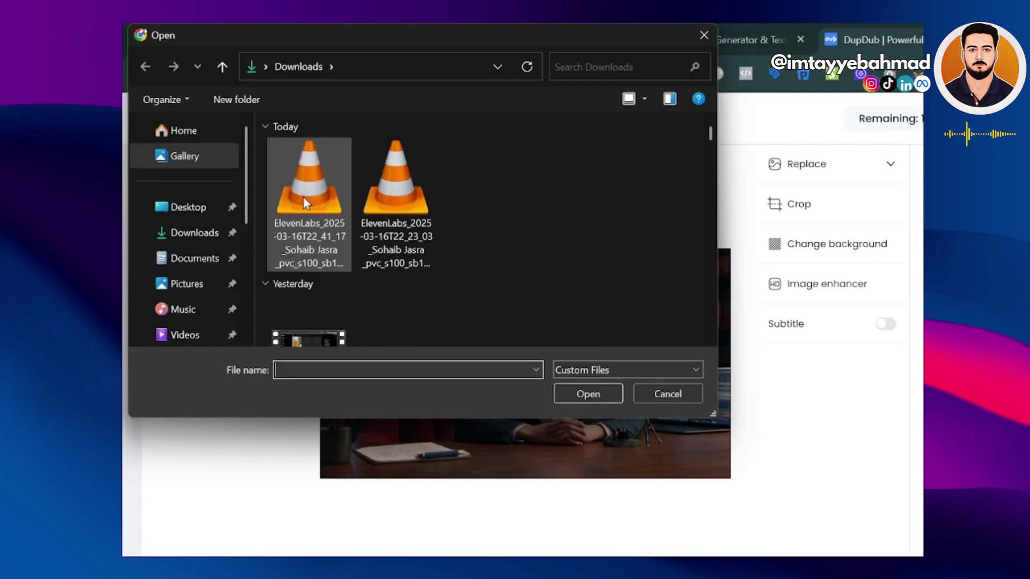
pyautogui.click(303, 199)
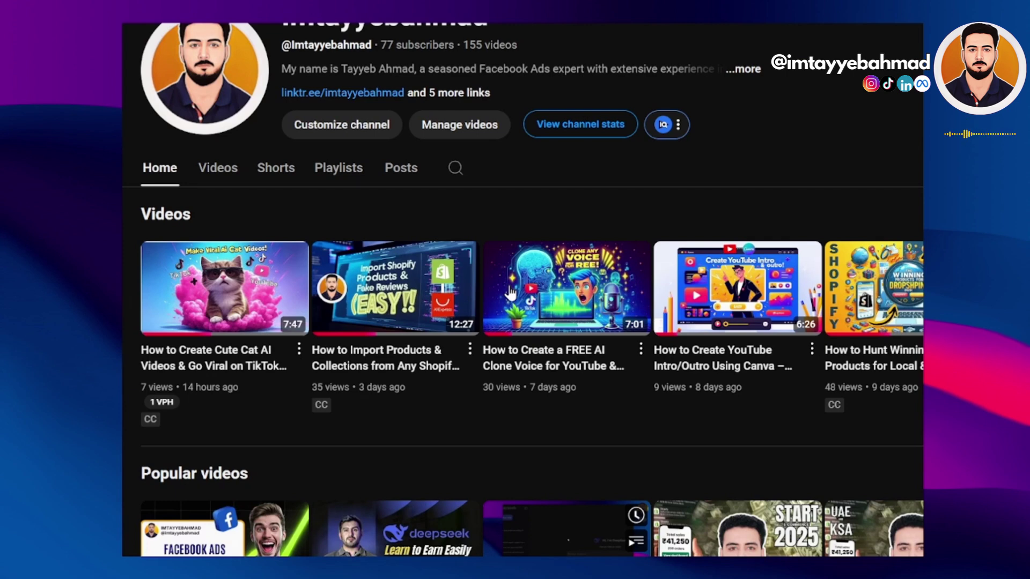
# Step: Open the YouTube channel's video about creating a free AI clone voice
pyautogui.click(512, 294)
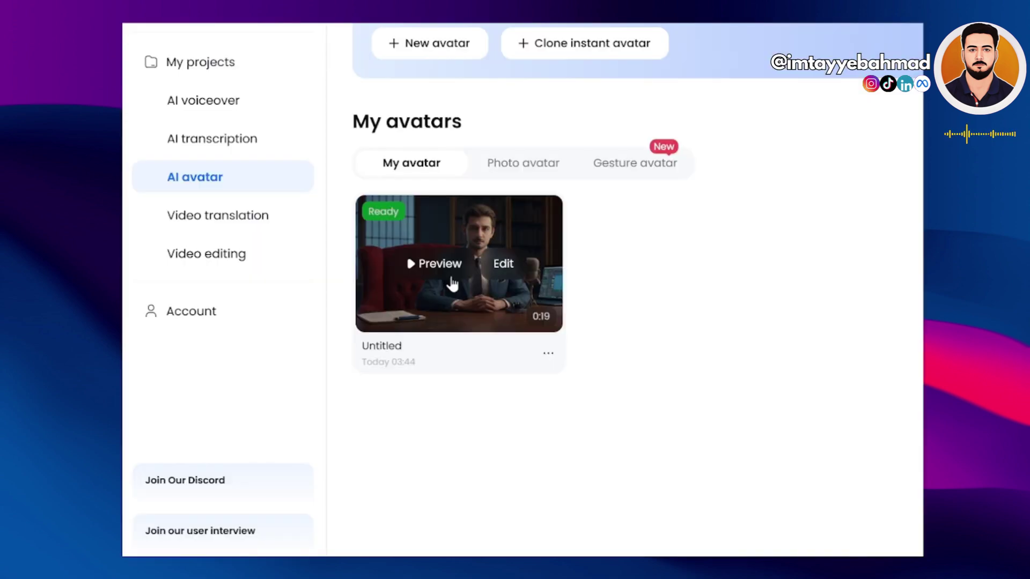
# Step: Preview the finished Untitled talking avatar video in DupDub's My avatars
pyautogui.click(451, 279)
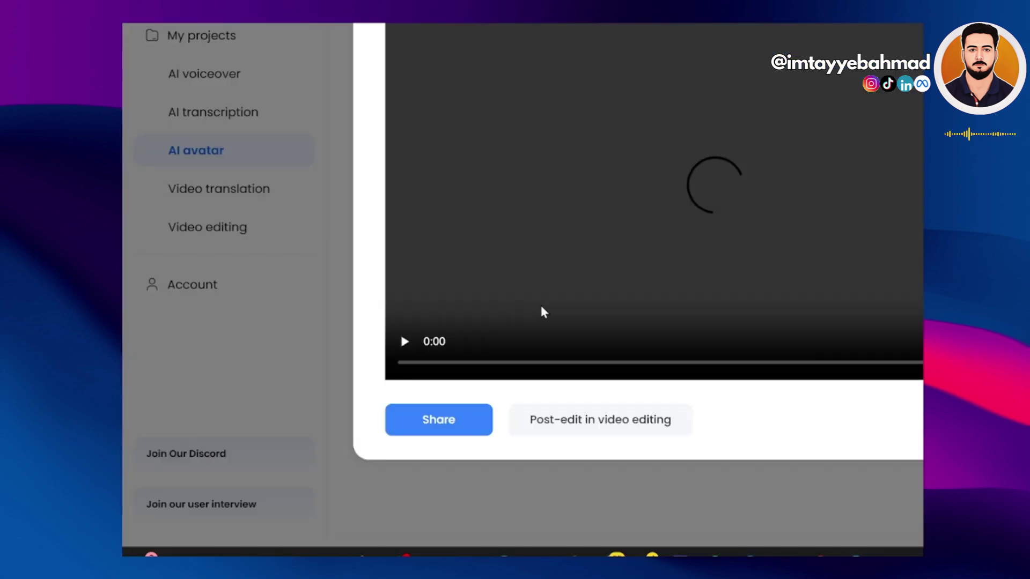